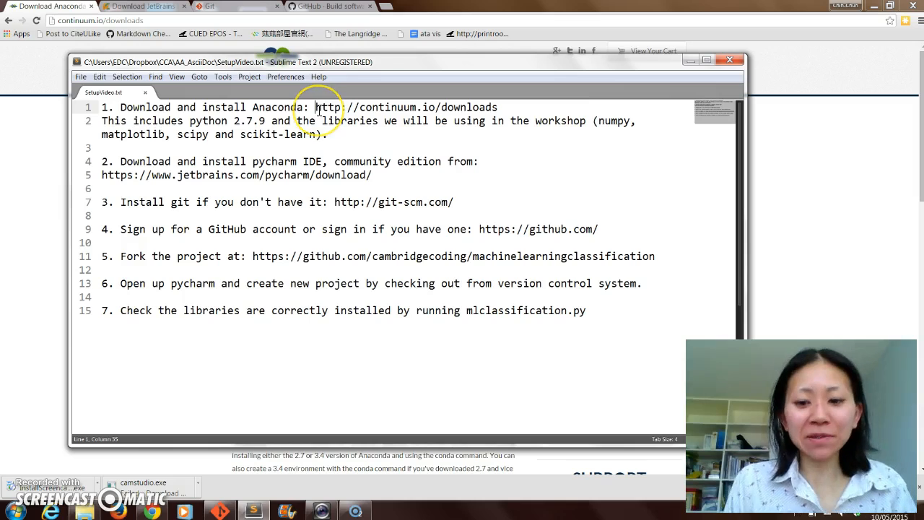
- Highlight the Anaconda link in the setup notes and show the Windows 64-Bit Python 2.7 installer on its download page
{"action": "key", "text": "shift+End"}
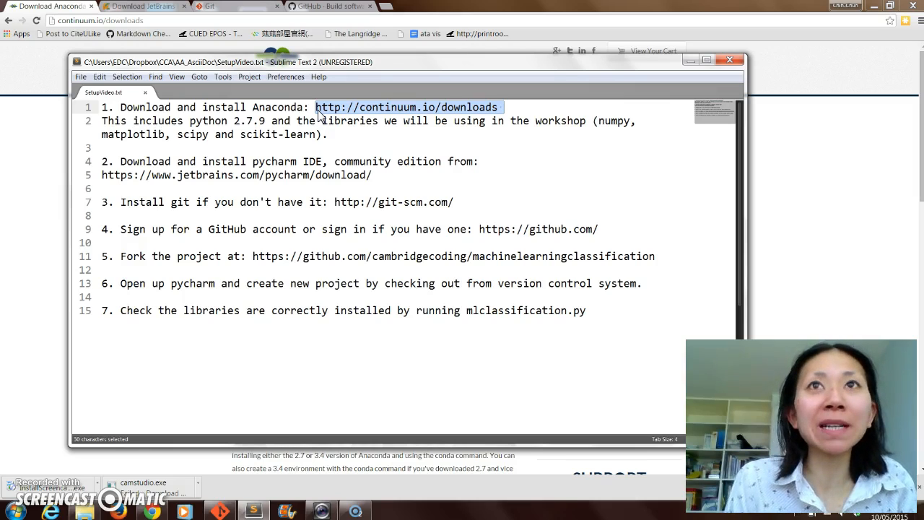
{"action": "key", "text": "Right"}
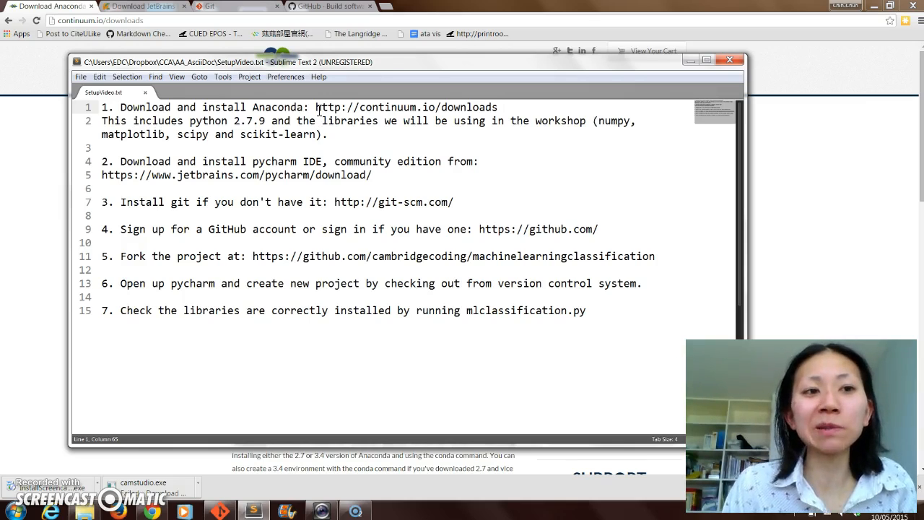
{"action": "left_click", "coordinate": [40, 8]}
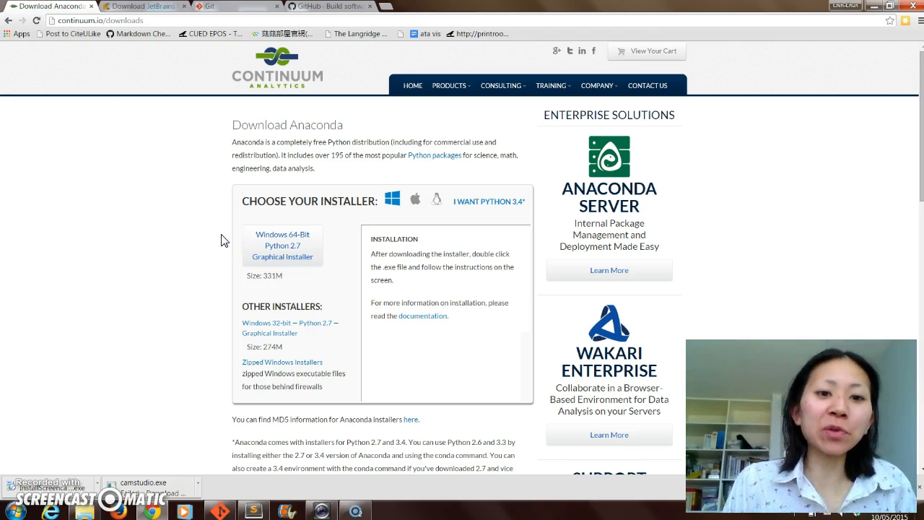
{"action": "left_click", "coordinate": [283, 249]}
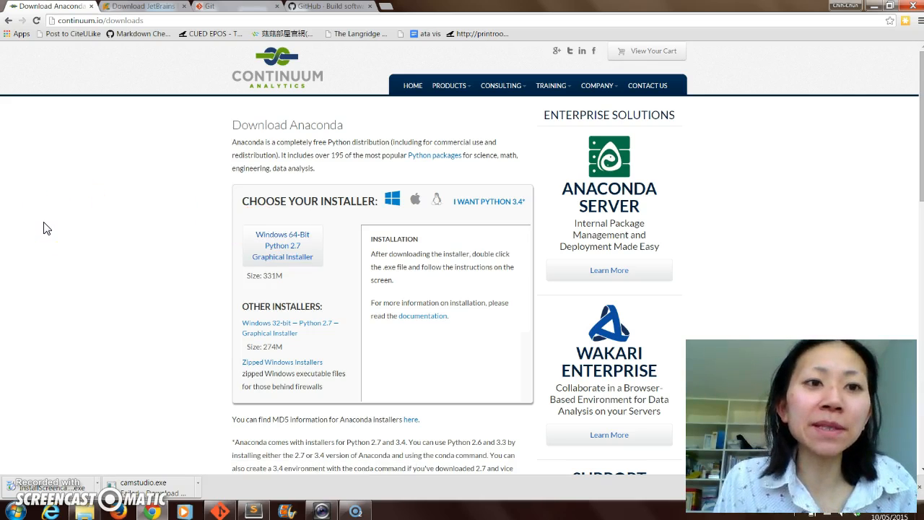
- Highlight the PyCharm link in the setup notes and show the Community Edition download on the JetBrains page
{"action": "left_click", "coordinate": [254, 511]}
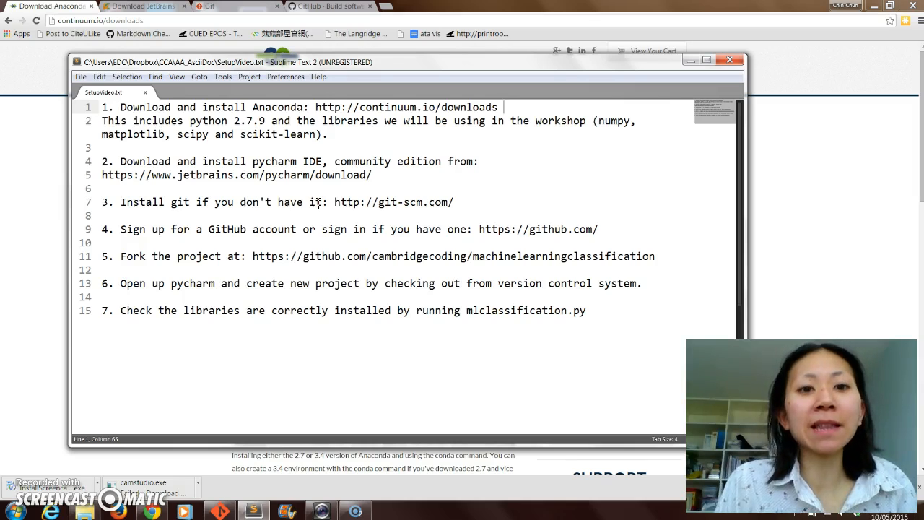
{"action": "left_click", "coordinate": [103, 176]}
{"action": "key", "text": "shift+End"}
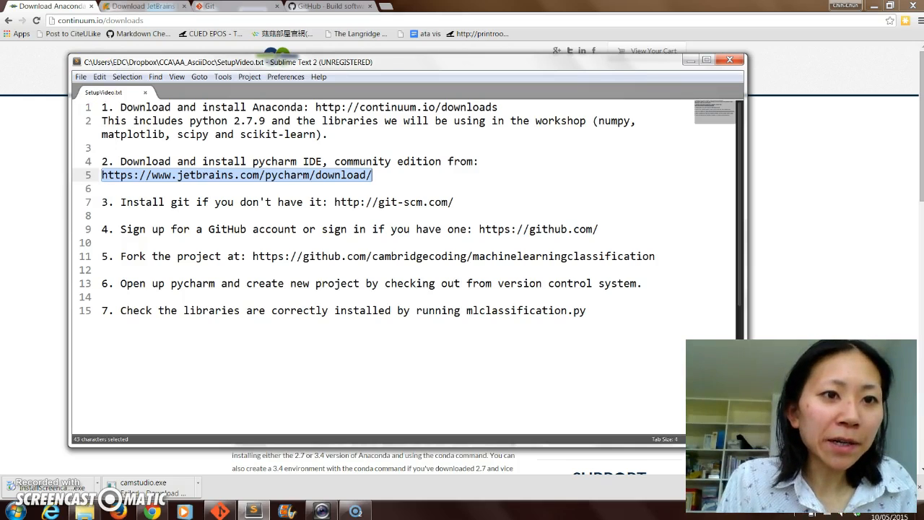
{"action": "left_click", "coordinate": [133, 6]}
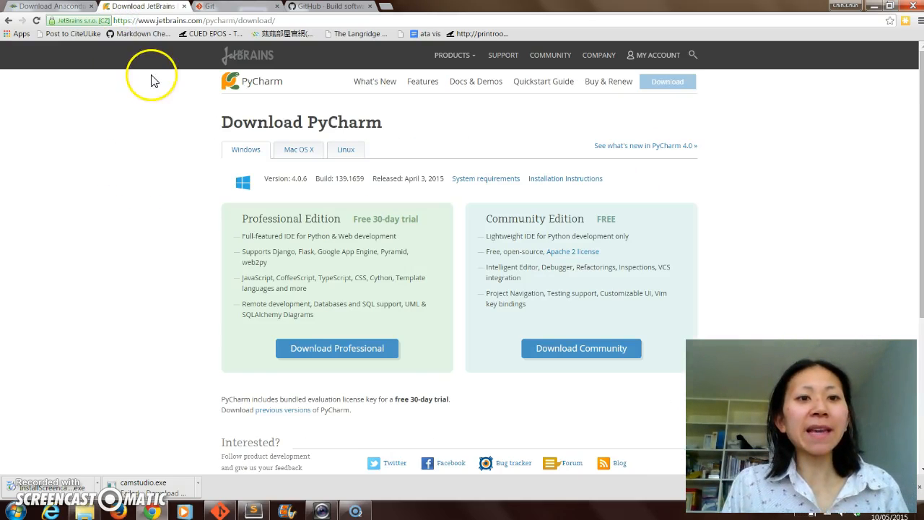
{"action": "left_click", "coordinate": [179, 20]}
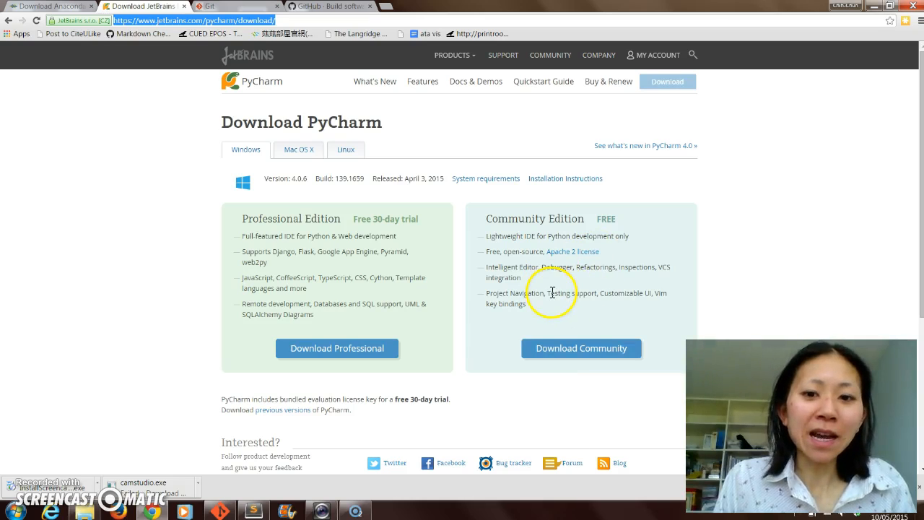
{"action": "left_click", "coordinate": [549, 351]}
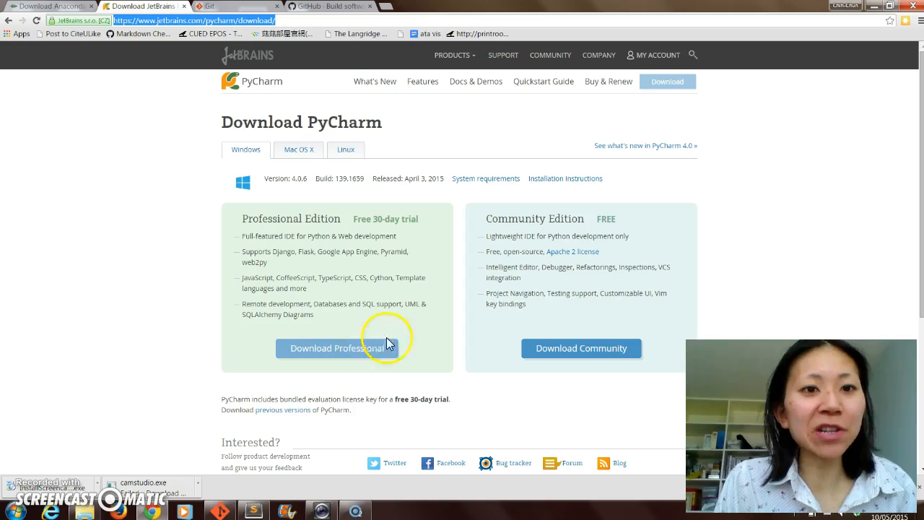
{"action": "left_click", "coordinate": [254, 513]}
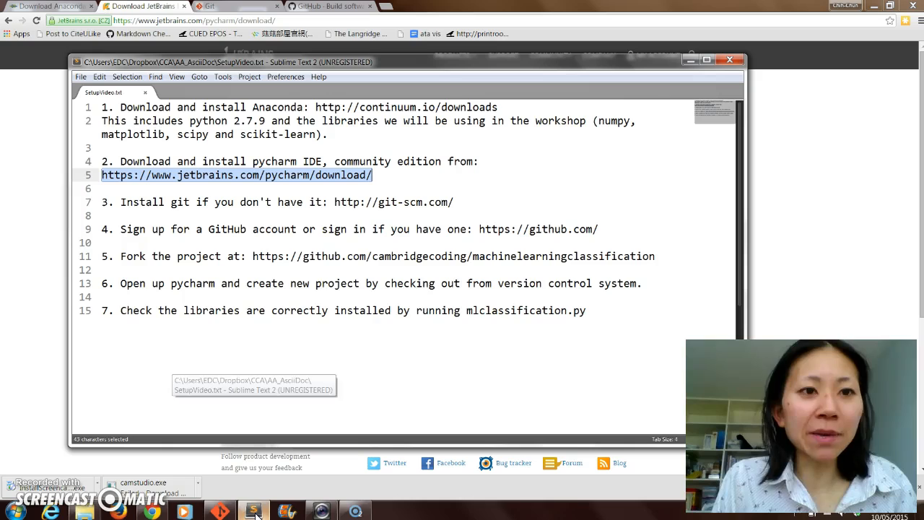
{"action": "left_click", "coordinate": [335, 205]}
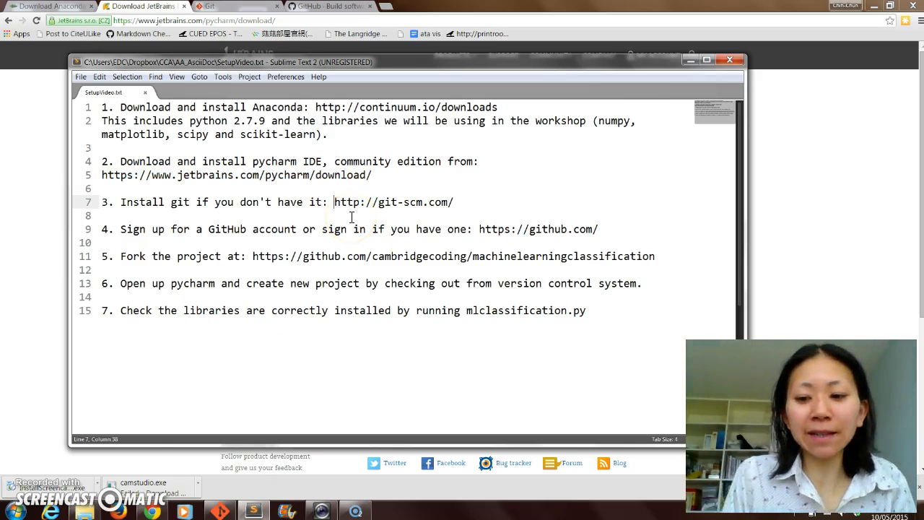
{"action": "key", "text": "shift+End"}
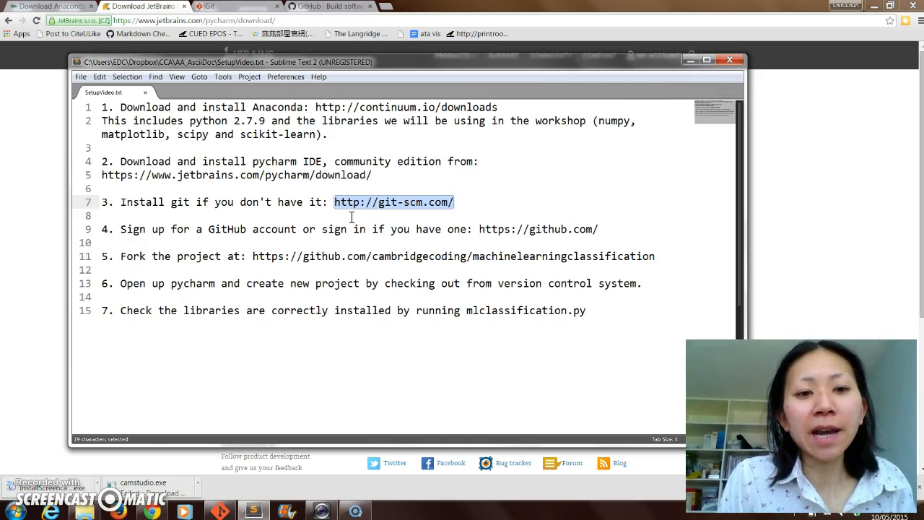
{"action": "left_click", "coordinate": [225, 9]}
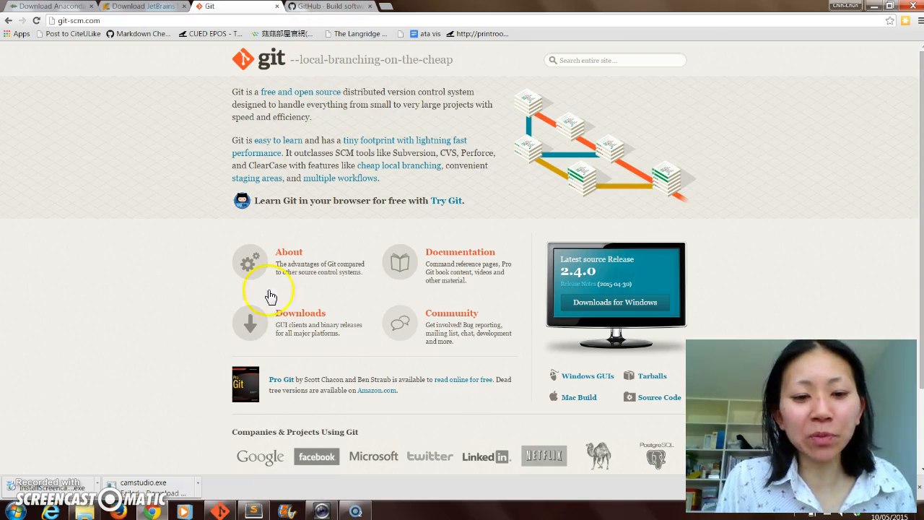
- Go from the GitHub link in the setup notes to the GitHub site and sign in with the account username and password
{"action": "left_click", "coordinate": [254, 512]}
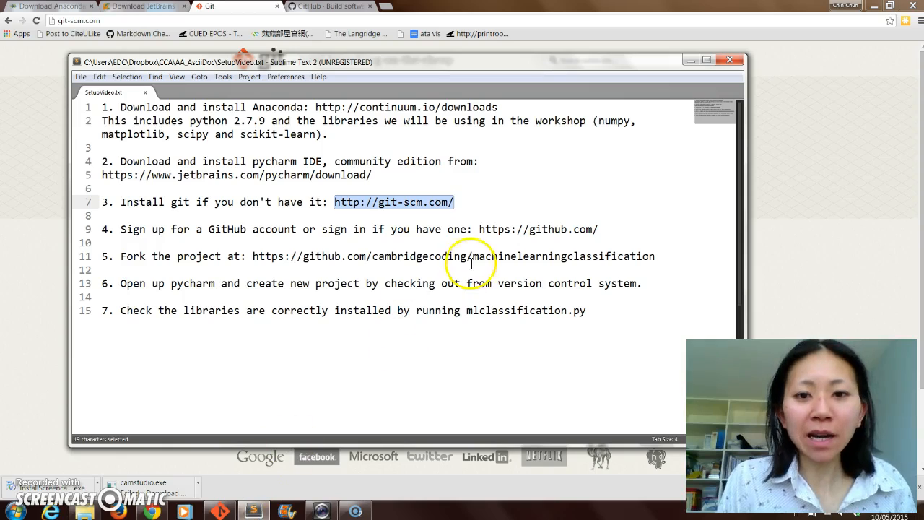
{"action": "left_click", "coordinate": [479, 229]}
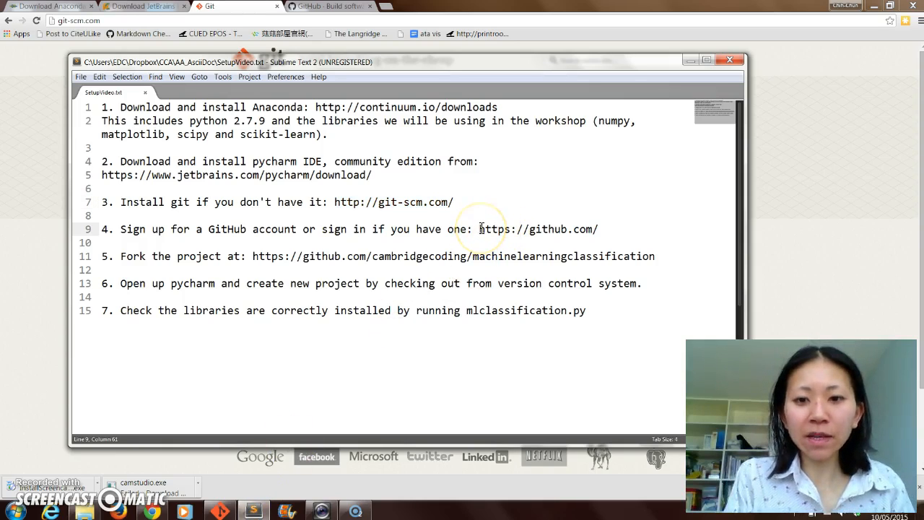
{"action": "left_click_drag", "start_coordinate": [480, 229], "coordinate": [599, 229]}
{"action": "left_click", "coordinate": [328, 6]}
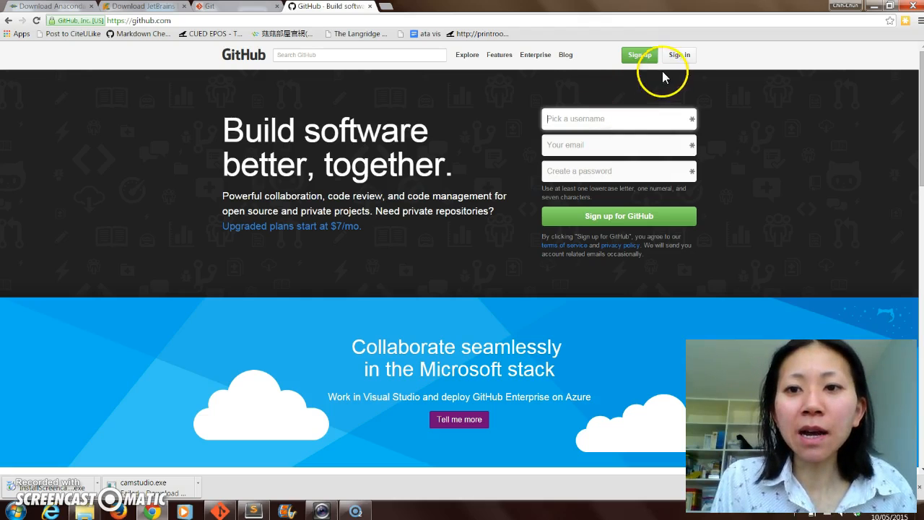
{"action": "left_click", "coordinate": [679, 58]}
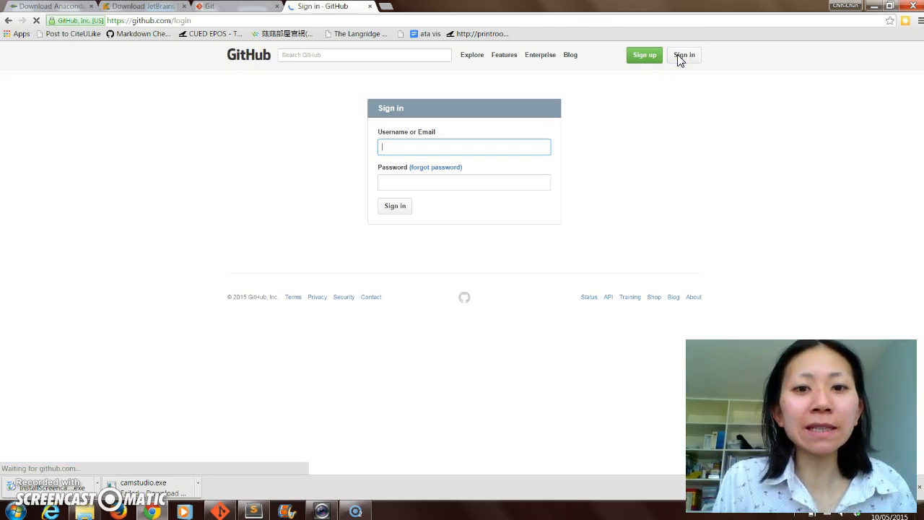
{"action": "type", "text": "chihchunchen"}
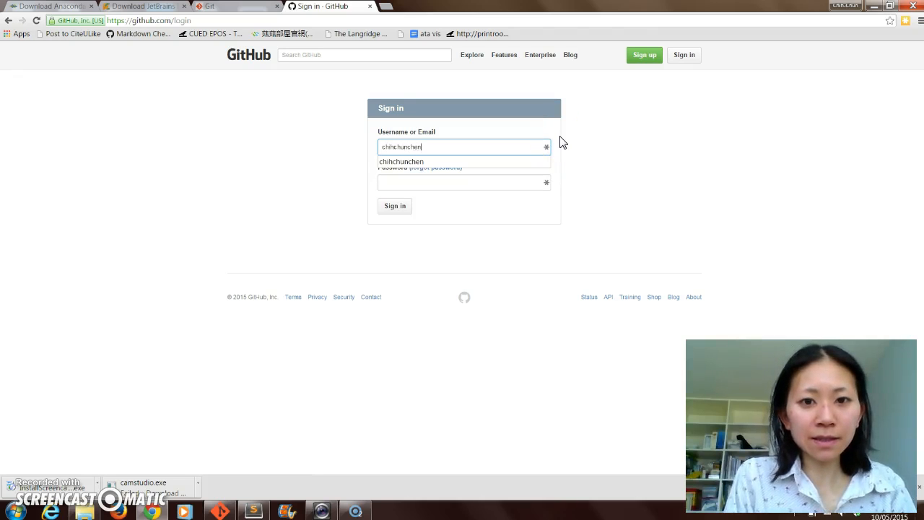
{"action": "key", "text": "Tab"}
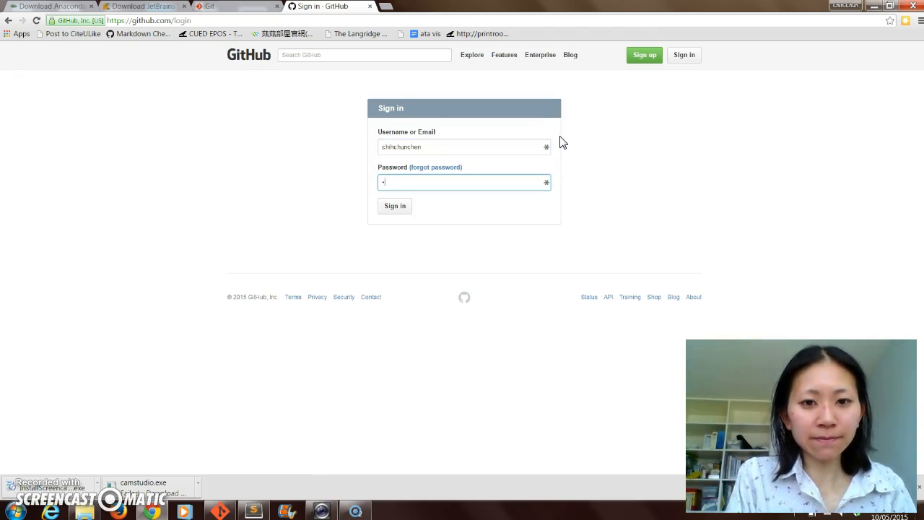
{"action": "left_click", "coordinate": [385, 208]}
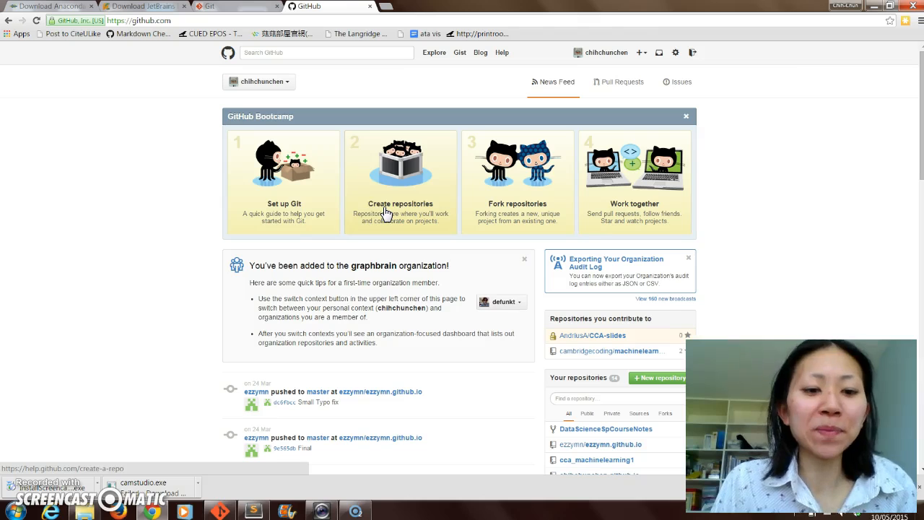
{"action": "left_click", "coordinate": [253, 511]}
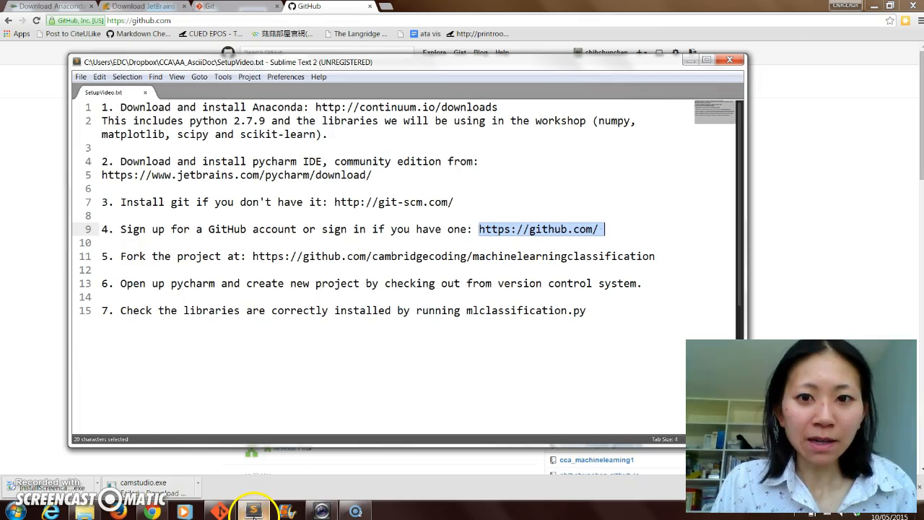
{"action": "left_click", "coordinate": [254, 258]}
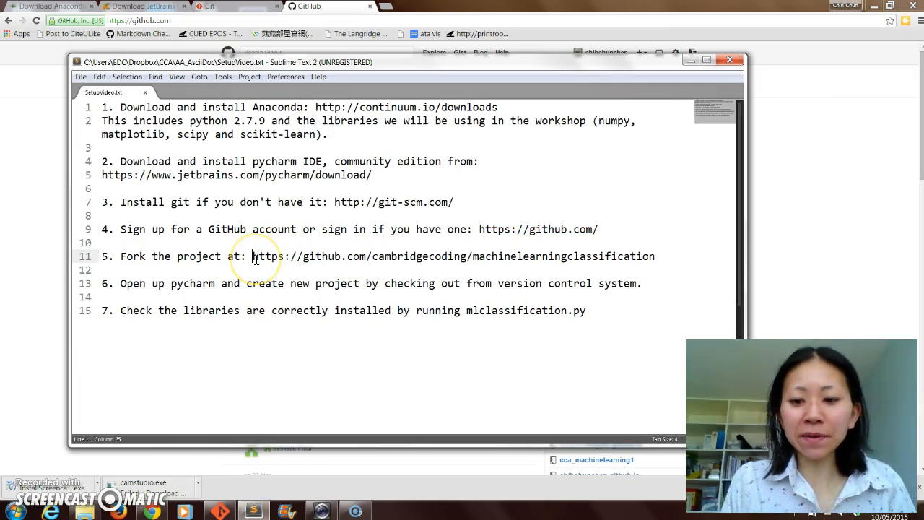
{"action": "key", "text": "shift+End"}
{"action": "key", "text": "ctrl+c"}
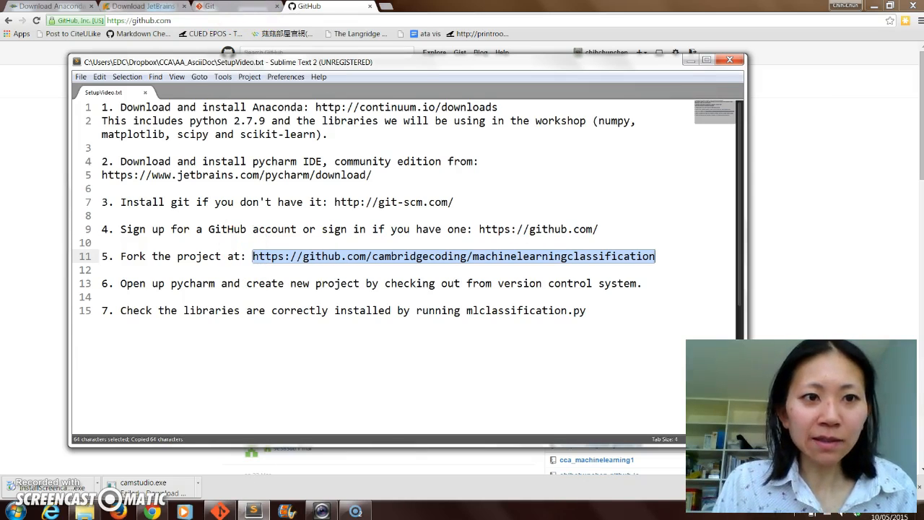
{"action": "left_click", "coordinate": [294, 7]}
{"action": "key", "text": "ctrl+v"}
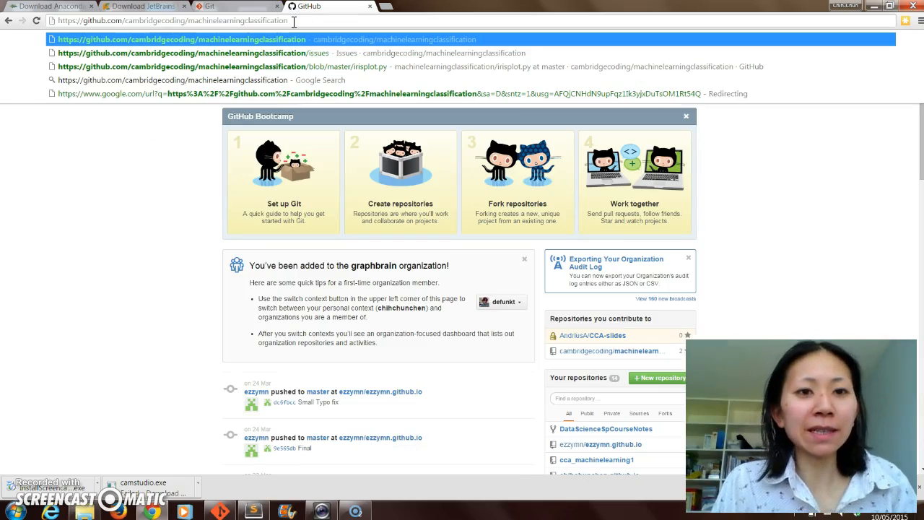
{"action": "key", "text": "Return"}
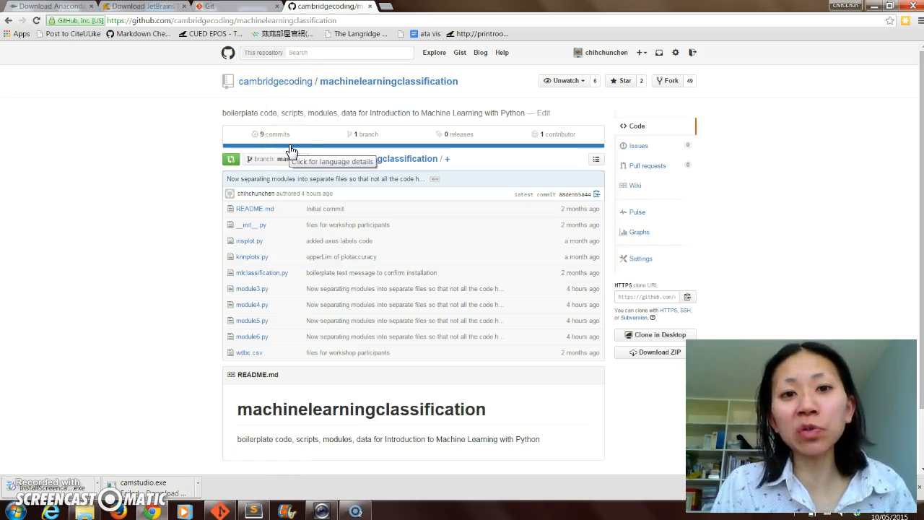
{"action": "left_click", "coordinate": [663, 83]}
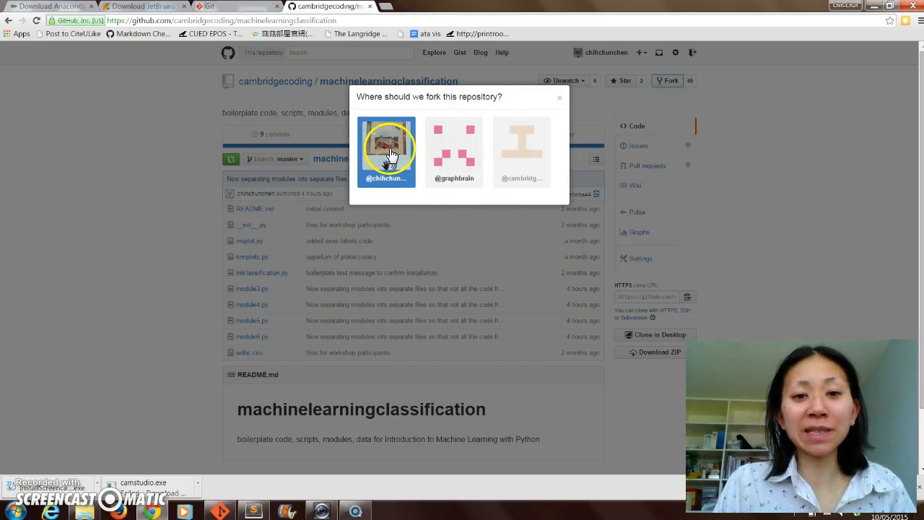
{"action": "left_click", "coordinate": [390, 155]}
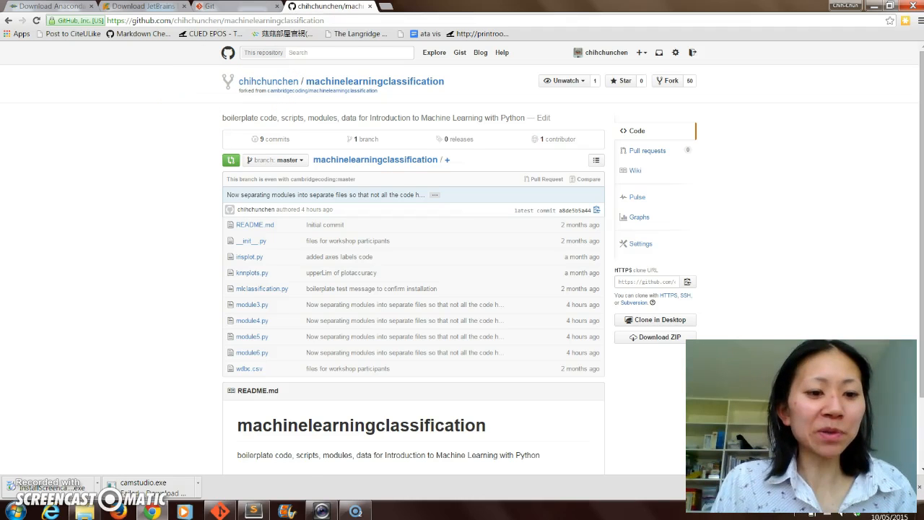
- Return to the setup notes in Sublime Text and go to item 6 about creating a project from version control
{"action": "mouse_move", "coordinate": [232, 492]}
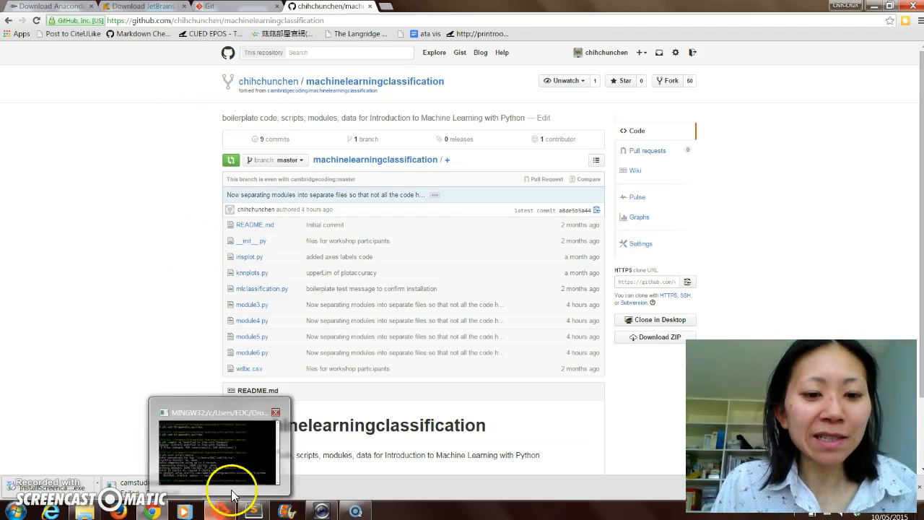
{"action": "mouse_move", "coordinate": [255, 513]}
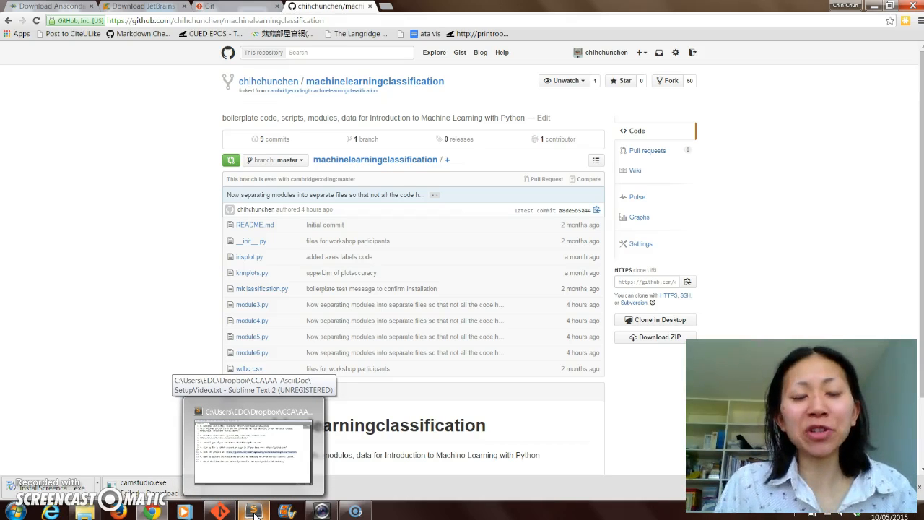
{"action": "left_click", "coordinate": [254, 513]}
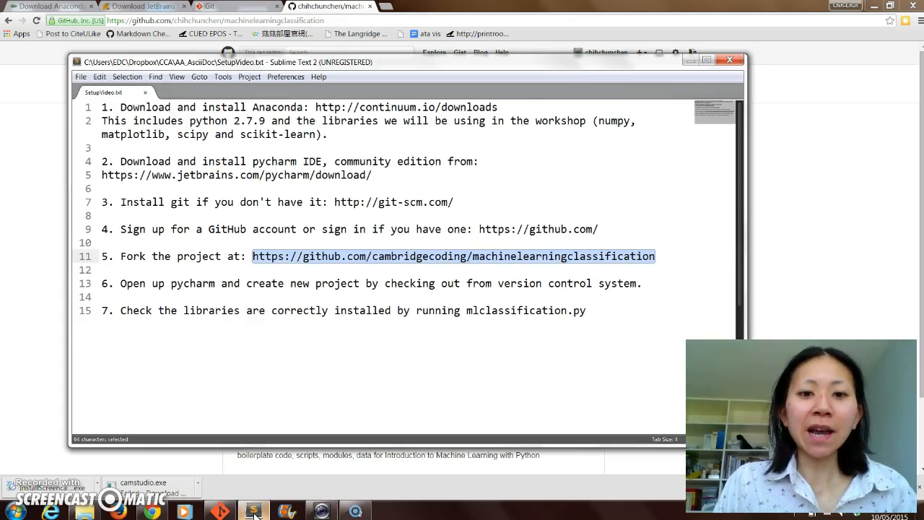
{"action": "left_click", "coordinate": [336, 285]}
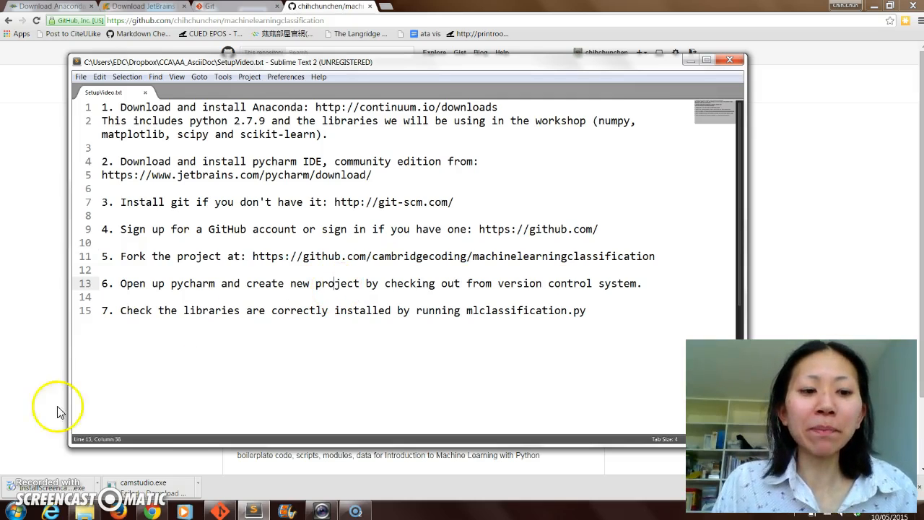
- Switch to JetBrains PyCharm Community Edition 4.0.5 and start checking out a project from version control using GitHub
{"action": "left_click", "coordinate": [15, 512]}
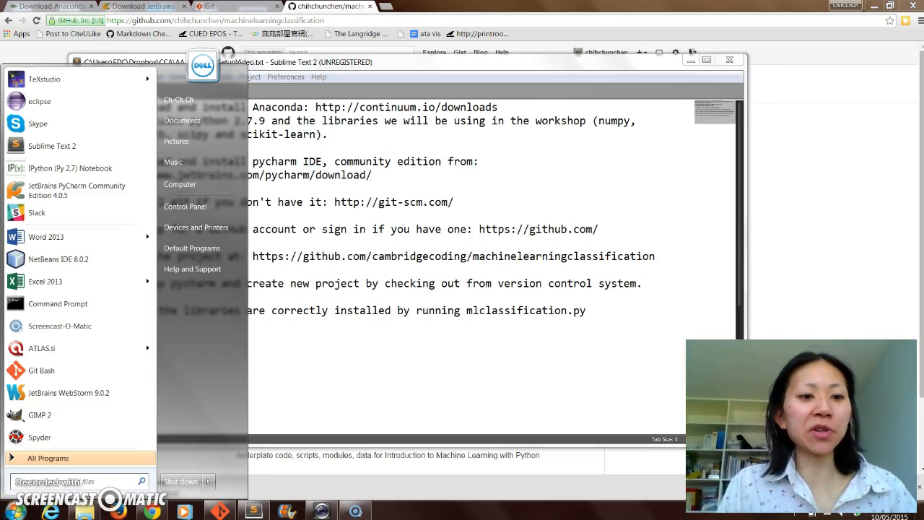
{"action": "left_click", "coordinate": [99, 195]}
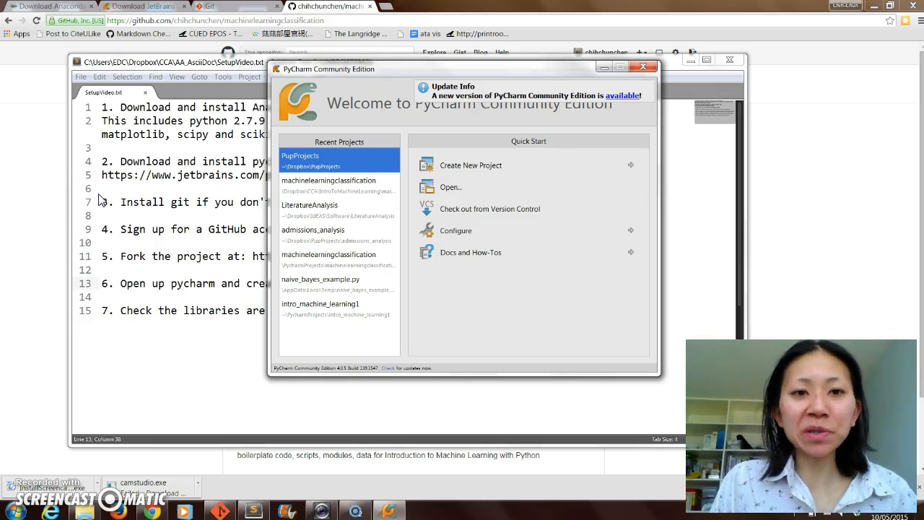
{"action": "left_click", "coordinate": [463, 215]}
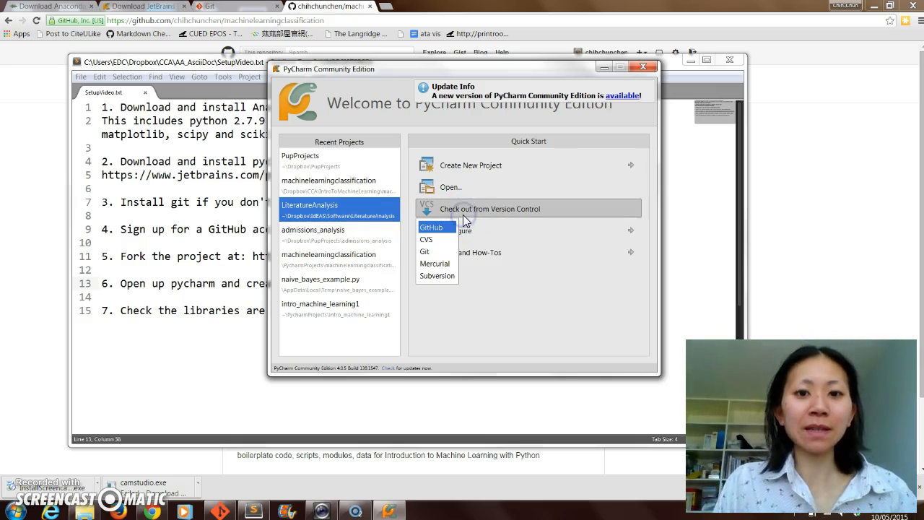
{"action": "left_click", "coordinate": [444, 233]}
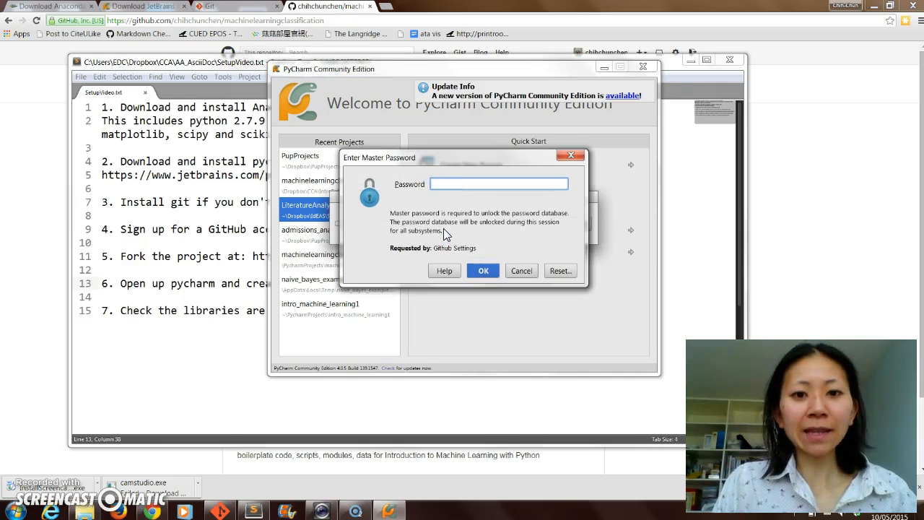
- Enter the master password to unlock the password database for the GitHub settings
{"action": "type", "text": "******"}
{"action": "key", "text": "BackSpace"}
{"action": "key", "text": "BackSpace"}
{"action": "key", "text": "BackSpace"}
{"action": "key", "text": "BackSpace"}
{"action": "key", "text": "BackSpace"}
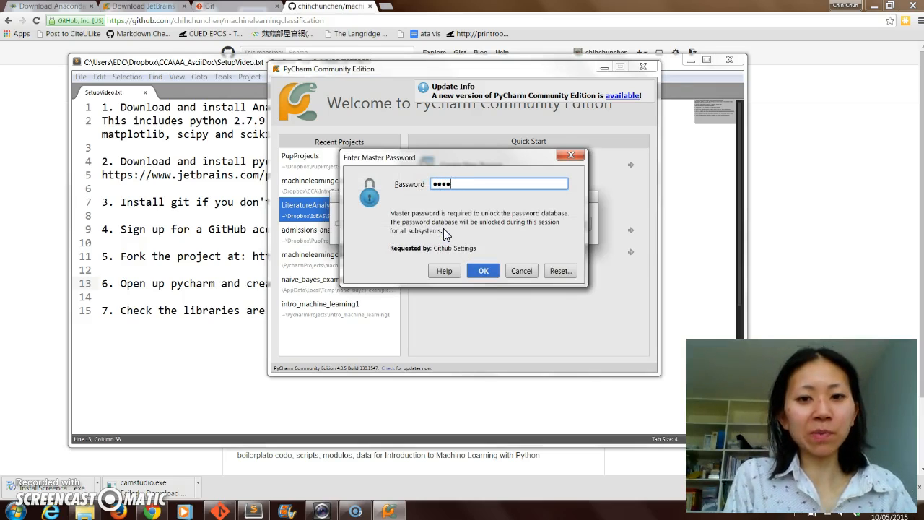
{"action": "key", "text": "BackSpace"}
{"action": "type", "text": "*********"}
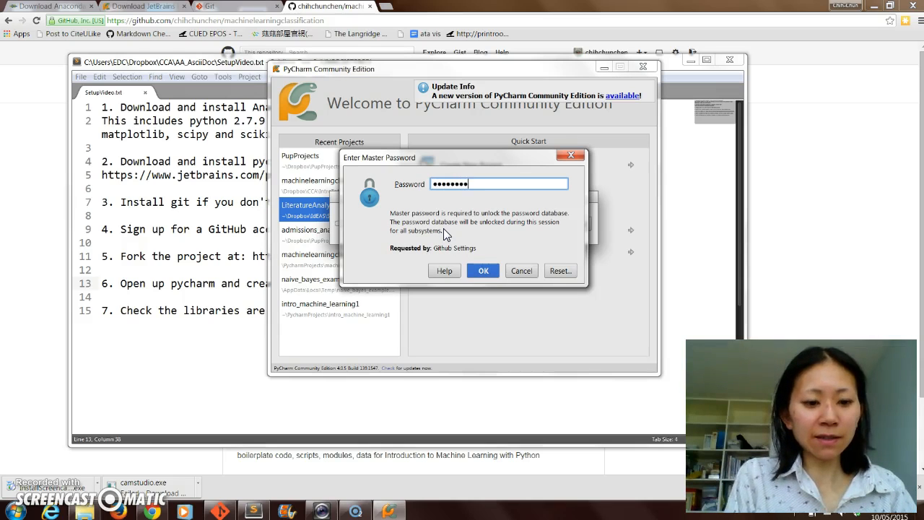
{"action": "key", "text": "Return"}
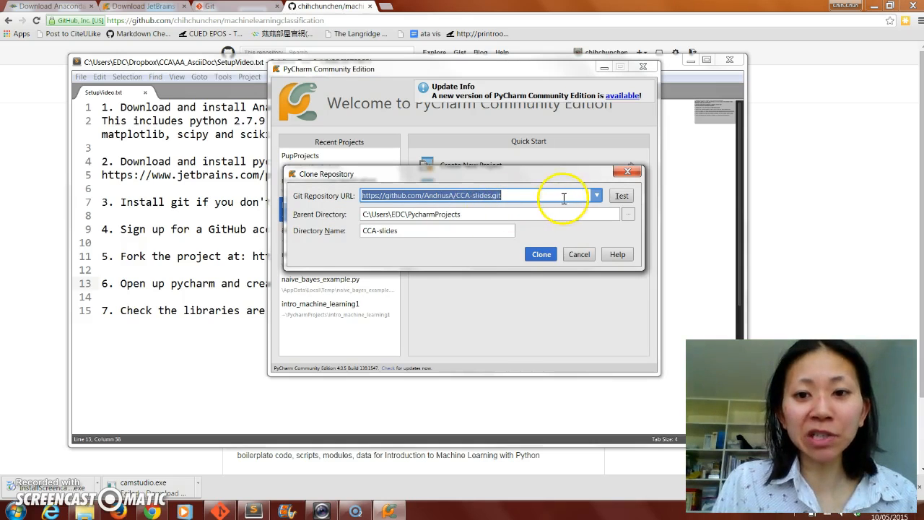
- Choose the personal account's fork machinelearningclassification.git as the Git repository URL to clone
{"action": "left_click", "coordinate": [598, 198]}
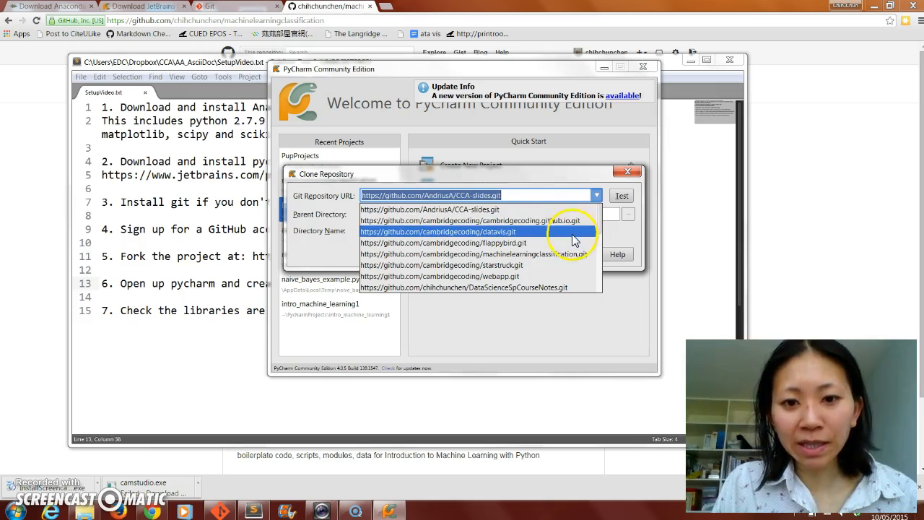
{"action": "left_click_drag", "start_coordinate": [598, 222], "coordinate": [596, 275]}
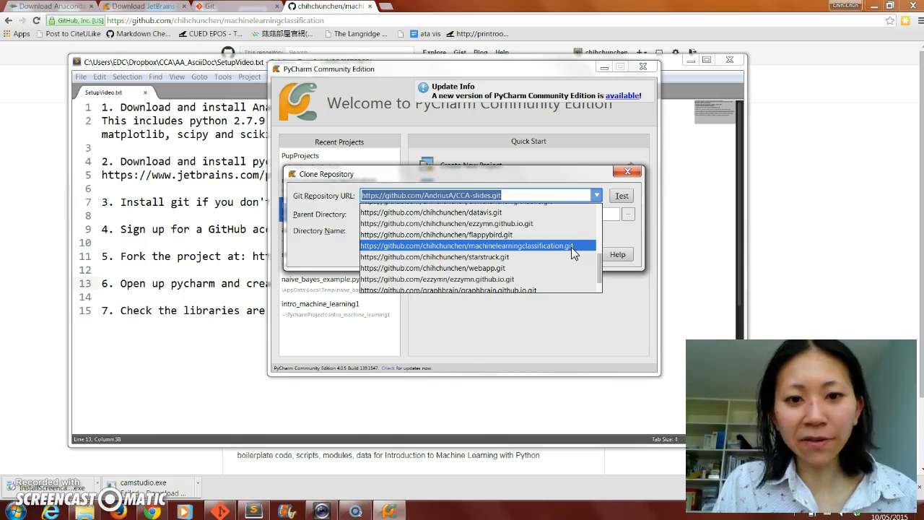
{"action": "left_click", "coordinate": [571, 247]}
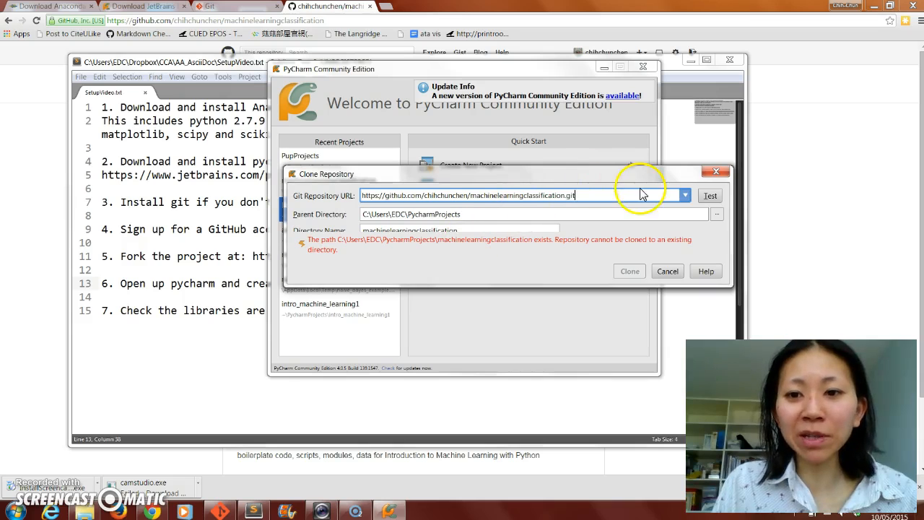
- Set the clone's parent directory to C:\Users\EDC
{"action": "left_click", "coordinate": [719, 214]}
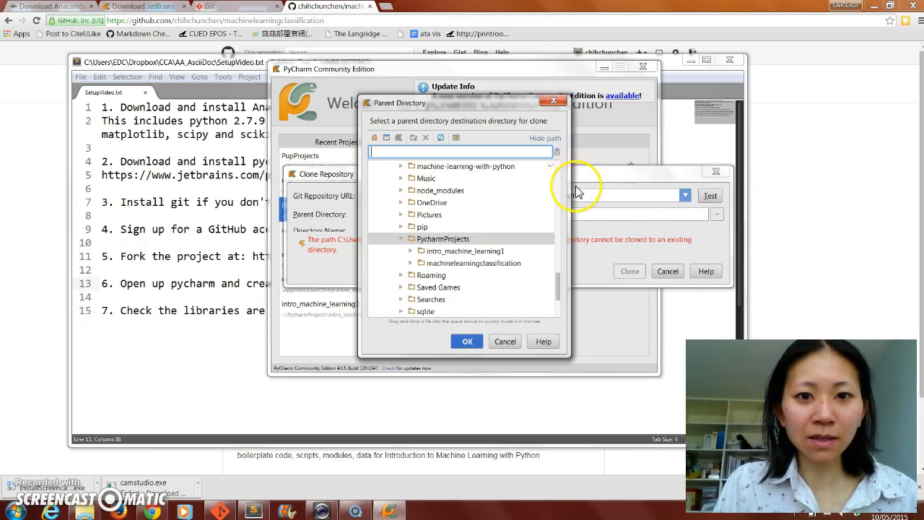
{"action": "left_click", "coordinate": [492, 150]}
{"action": "key", "text": "BackSpace"}
{"action": "key", "text": "BackSpace"}
{"action": "key", "text": "BackSpace"}
{"action": "key", "text": "BackSpace"}
{"action": "key", "text": "BackSpace"}
{"action": "key", "text": "BackSpace"}
{"action": "key", "text": "BackSpace"}
{"action": "key", "text": "BackSpace"}
{"action": "key", "text": "BackSpace"}
{"action": "key", "text": "BackSpace"}
{"action": "key", "text": "BackSpace"}
{"action": "key", "text": "BackSpace"}
{"action": "key", "text": "BackSpace"}
{"action": "key", "text": "BackSpace"}
{"action": "key", "text": "BackSpace"}
{"action": "key", "text": "BackSpace"}
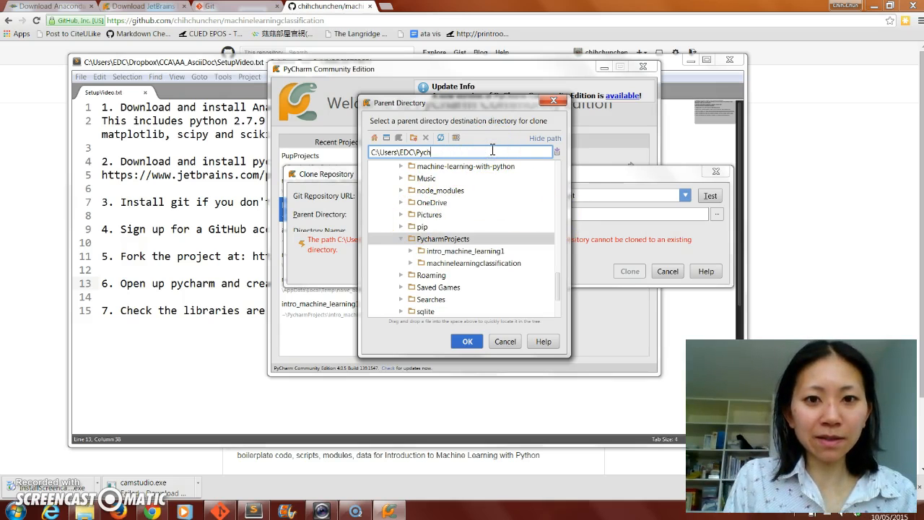
{"action": "left_click", "coordinate": [462, 343]}
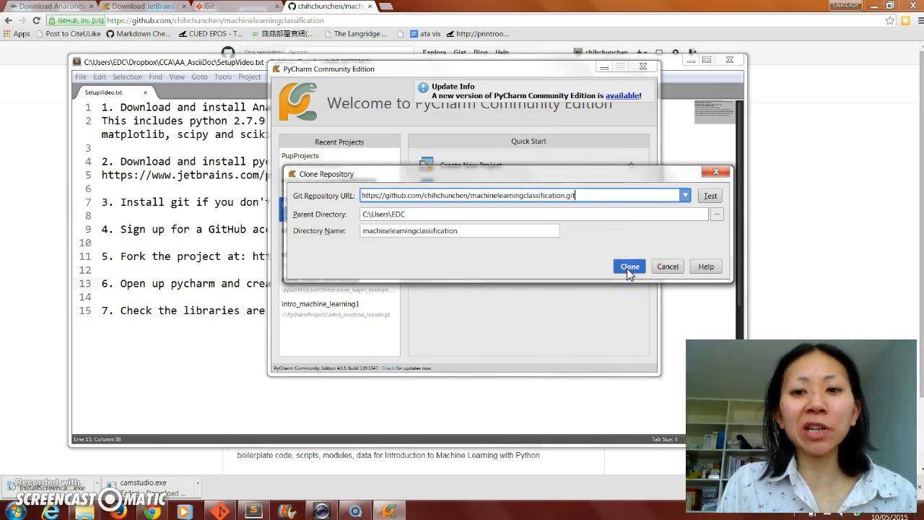
- Clone the repository into the machinelearningclassification directory and open it as a project
{"action": "left_click", "coordinate": [629, 267]}
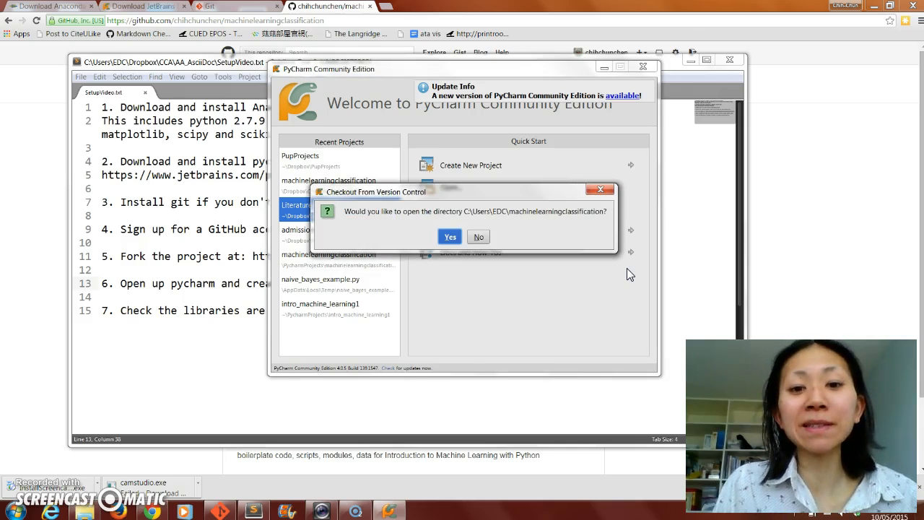
{"action": "left_click", "coordinate": [449, 237]}
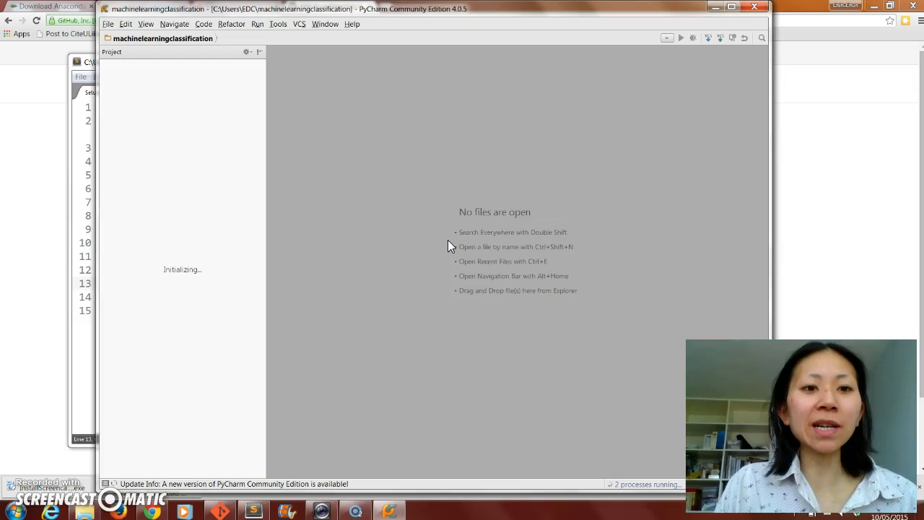
{"action": "left_click", "coordinate": [580, 333]}
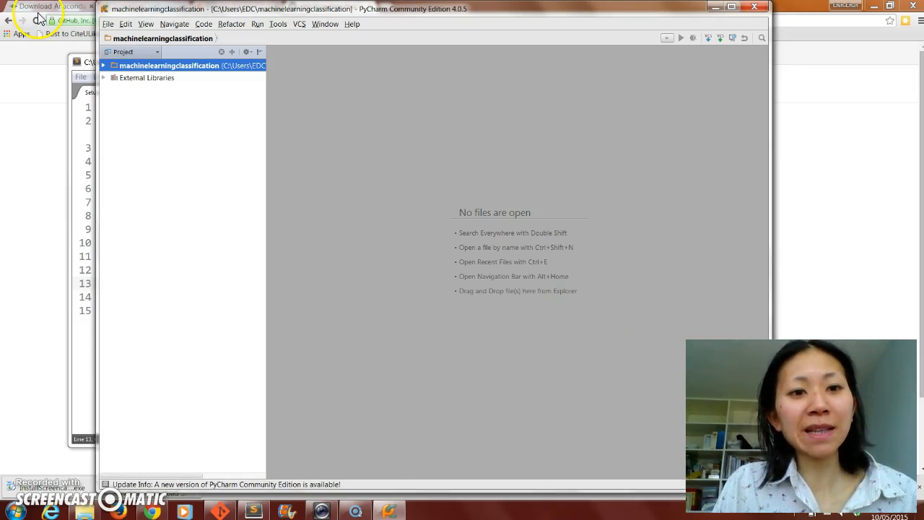
- Expand the machinelearningclassification project folder and open mlclassification.py in the editor
{"action": "left_click", "coordinate": [110, 78]}
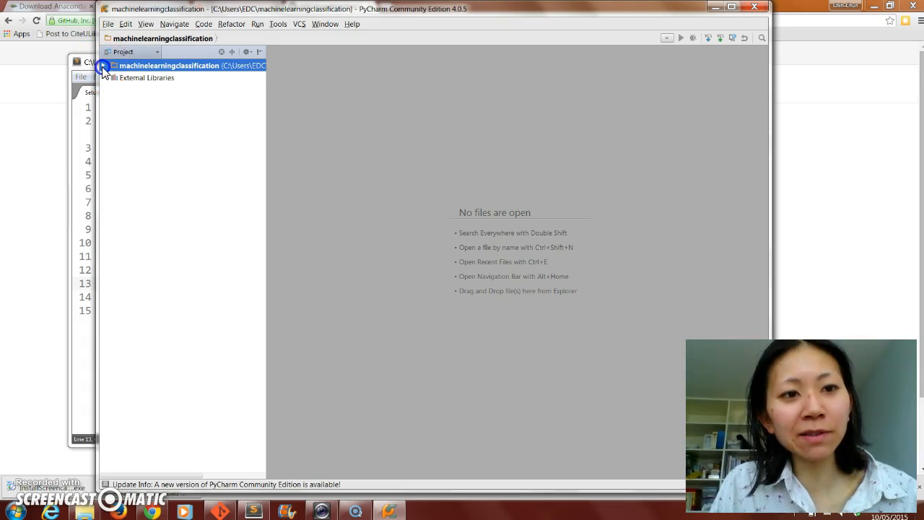
{"action": "left_click", "coordinate": [103, 66]}
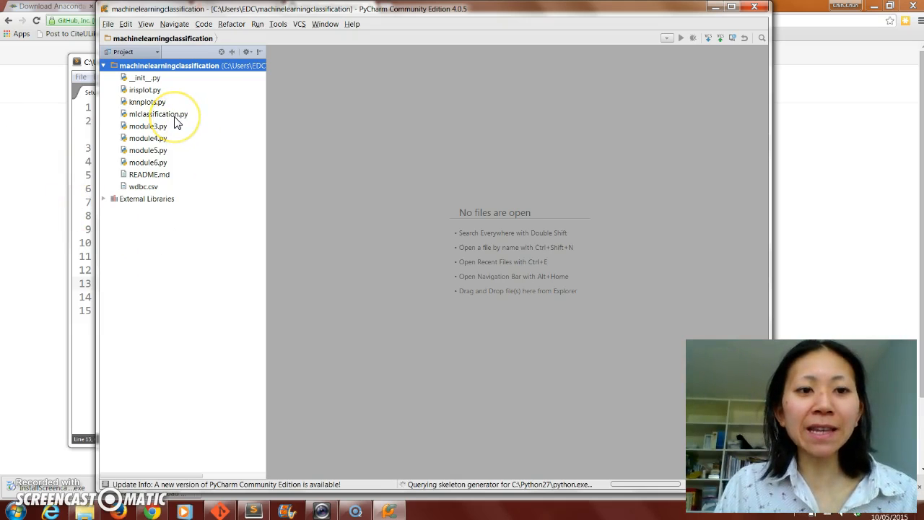
{"action": "double_click", "coordinate": [174, 118]}
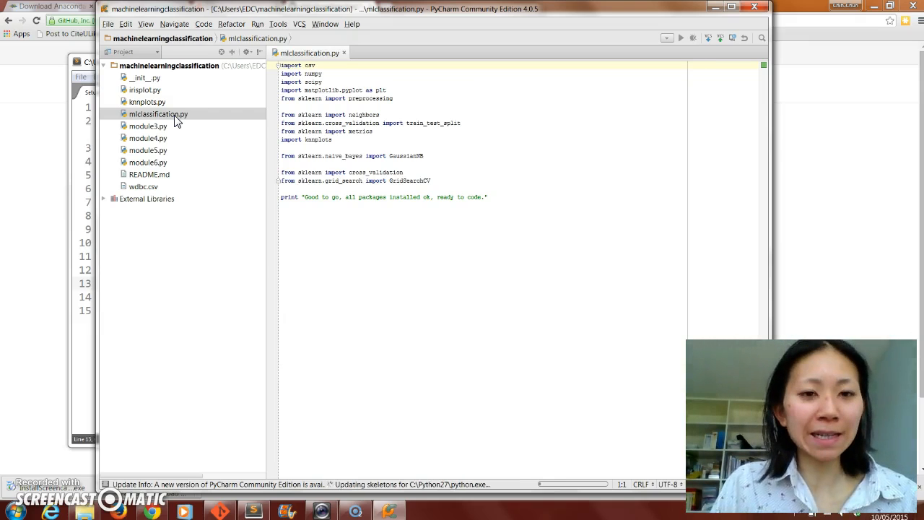
- Run mlclassification.py to check the installed libraries and highlight the printed message in the run output
{"action": "right_click", "coordinate": [177, 121]}
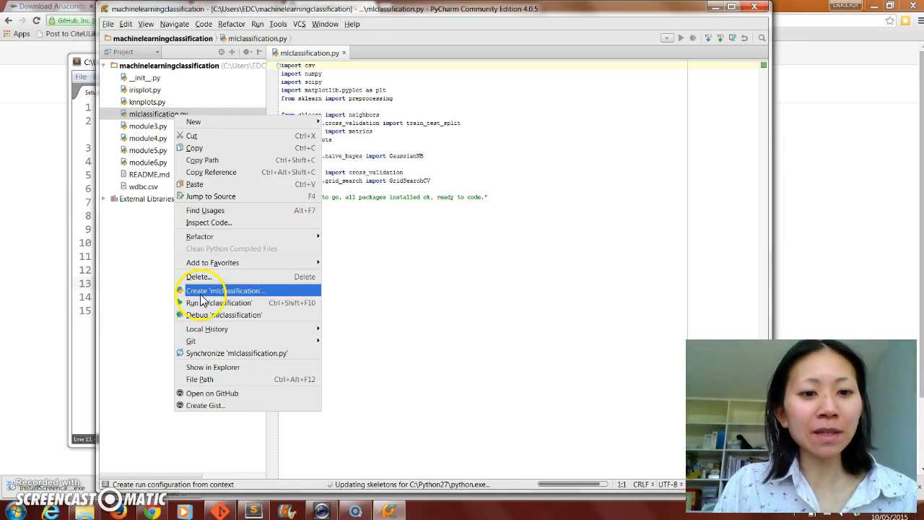
{"action": "left_click", "coordinate": [202, 303]}
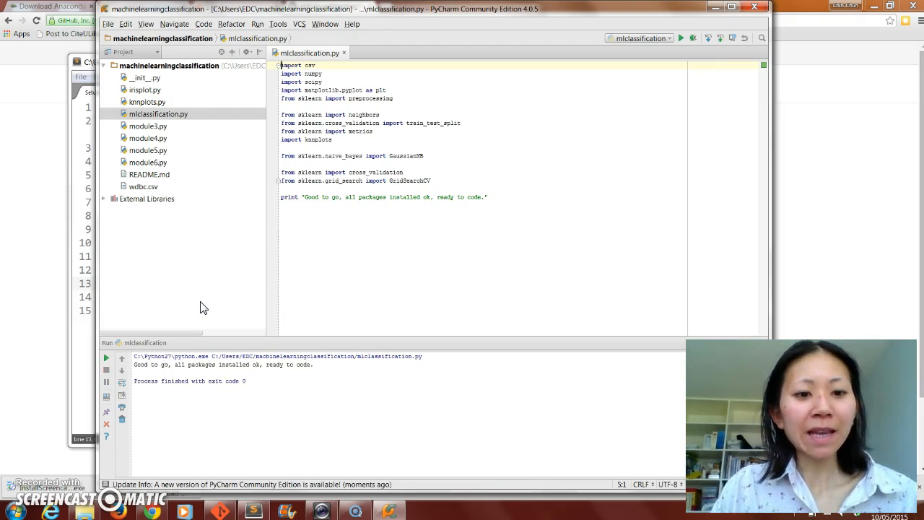
{"action": "left_click", "coordinate": [135, 366]}
{"action": "left_click_drag", "start_coordinate": [135, 366], "coordinate": [258, 374]}
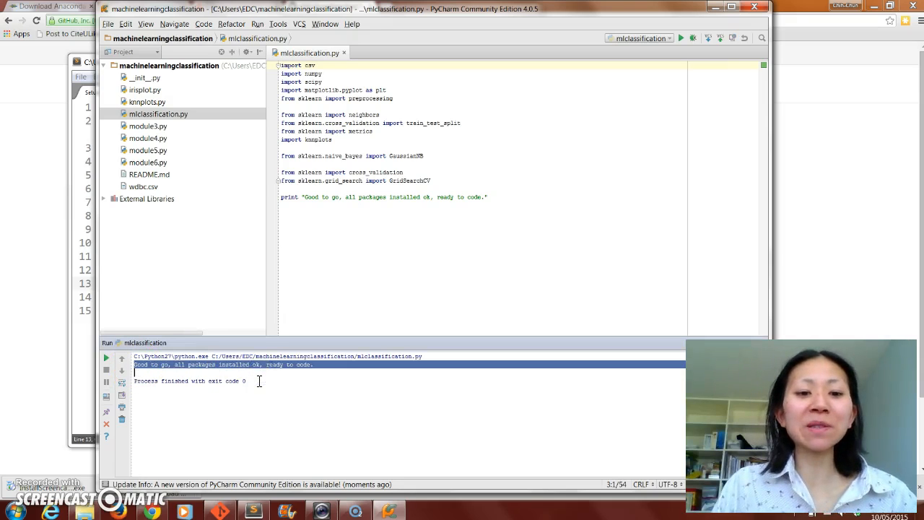
{"action": "left_click", "coordinate": [258, 381]}
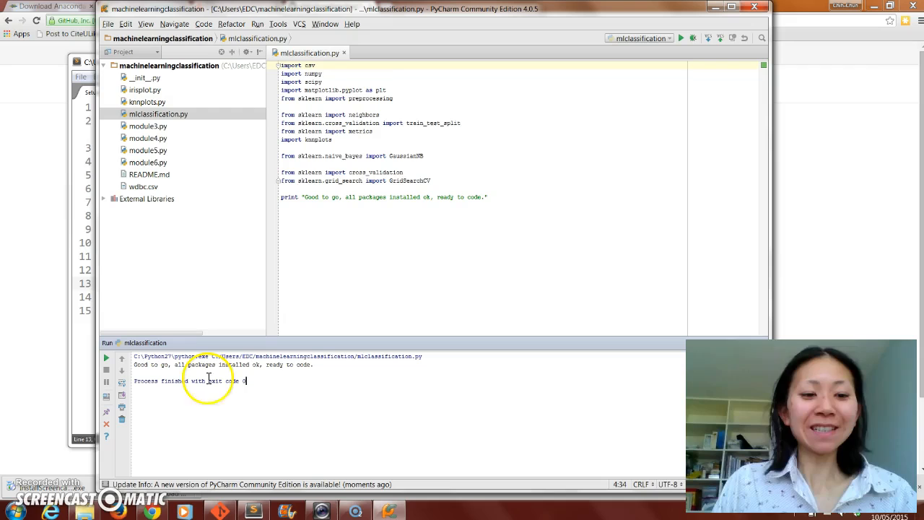